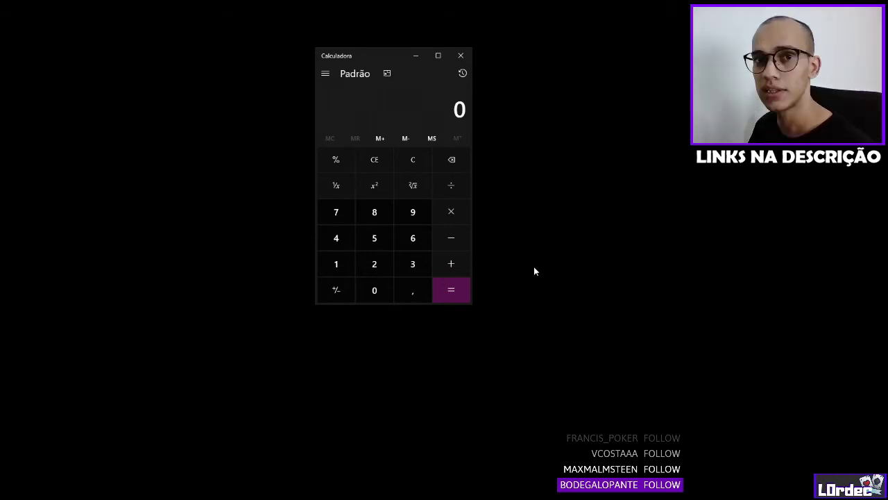
# Multiply 800 by 100 in the calculator.
pyautogui.click(379, 217)
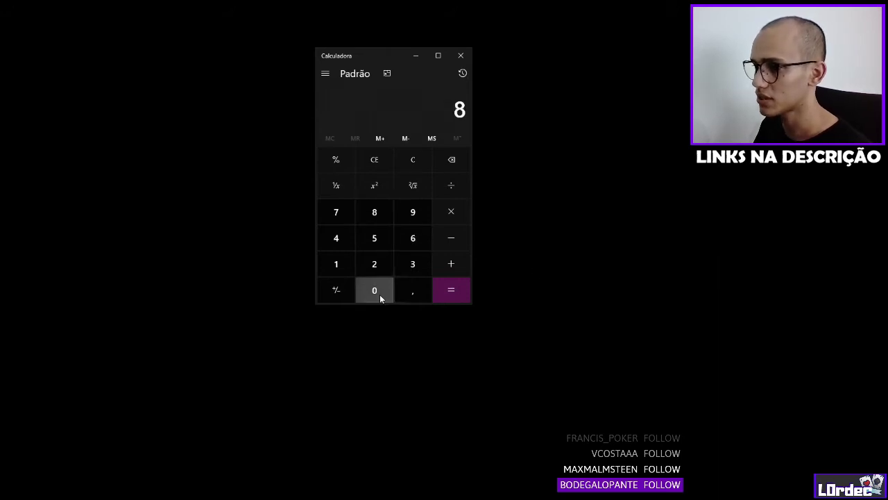
pyautogui.doubleClick(379, 294)
pyautogui.click(458, 218)
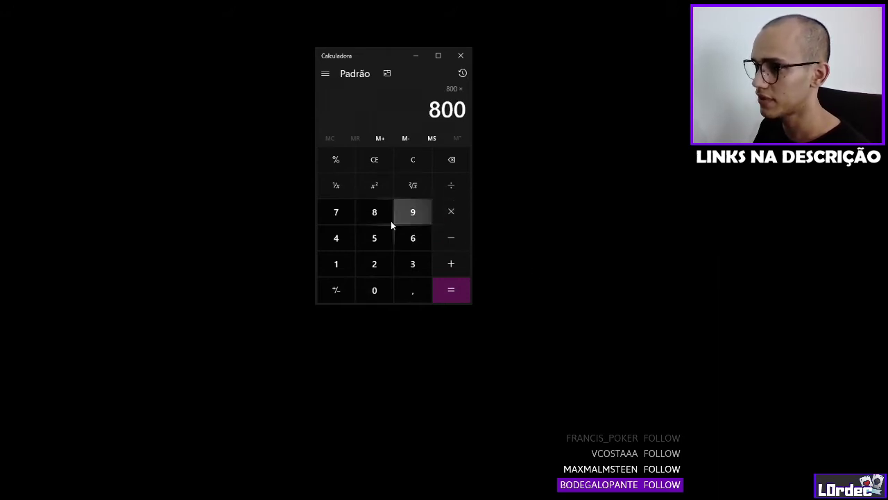
pyautogui.click(338, 262)
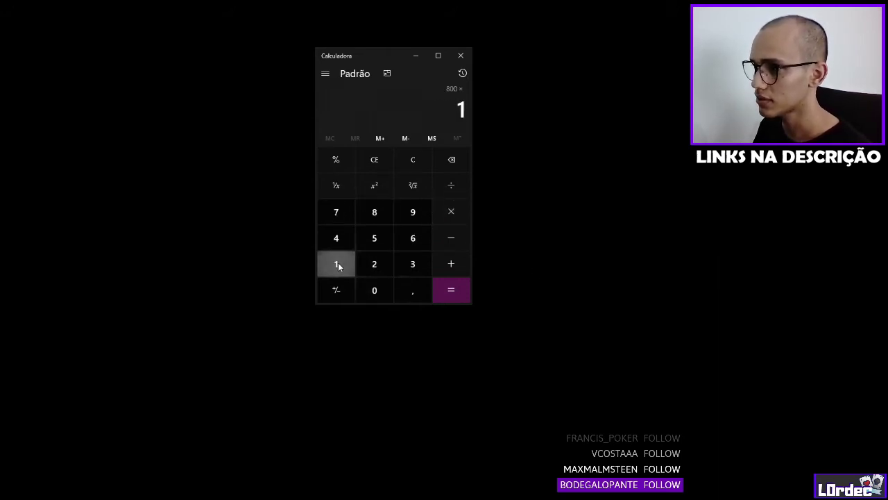
pyautogui.doubleClick(375, 290)
pyautogui.click(452, 296)
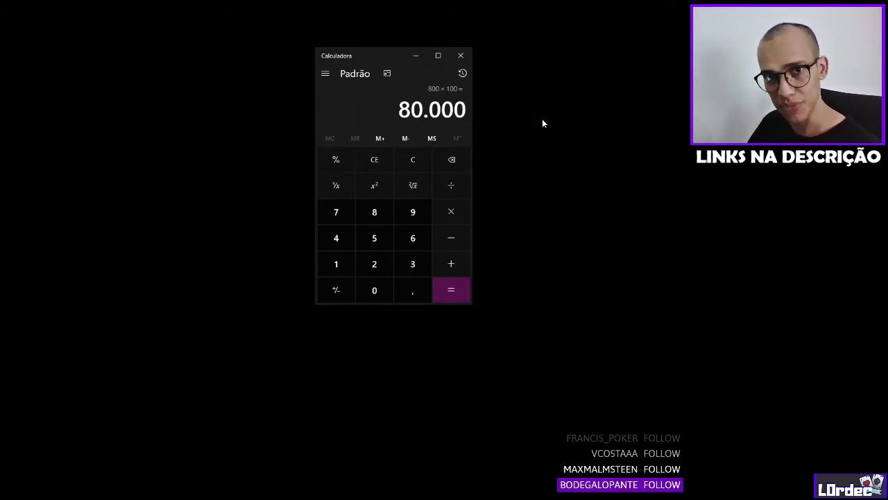
# Divide the calculator's current result by 1000.
pyautogui.click(451, 185)
pyautogui.click(339, 265)
pyautogui.click(370, 292)
pyautogui.doubleClick(369, 292)
pyautogui.click(449, 292)
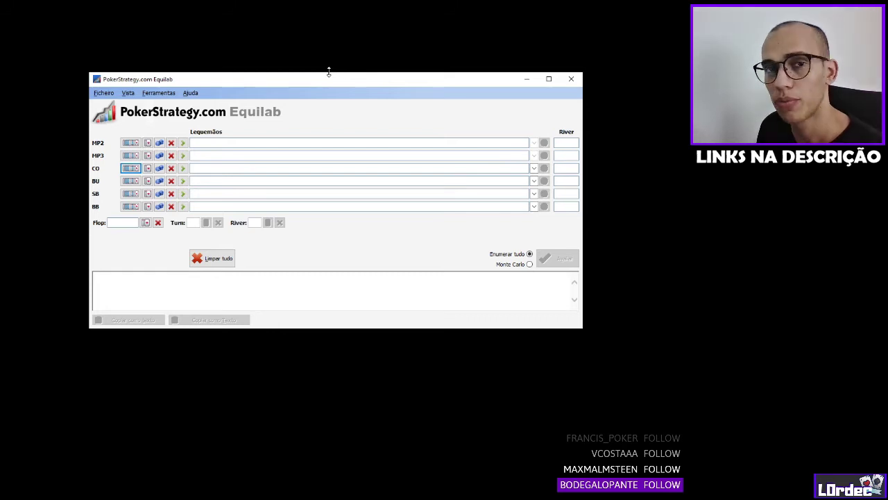
# In Equilab, assign the ace of diamonds and ace of hearts as the CO player's hand.
pyautogui.click(148, 169)
pyautogui.click(163, 185)
pyautogui.click(164, 200)
pyautogui.click(175, 252)
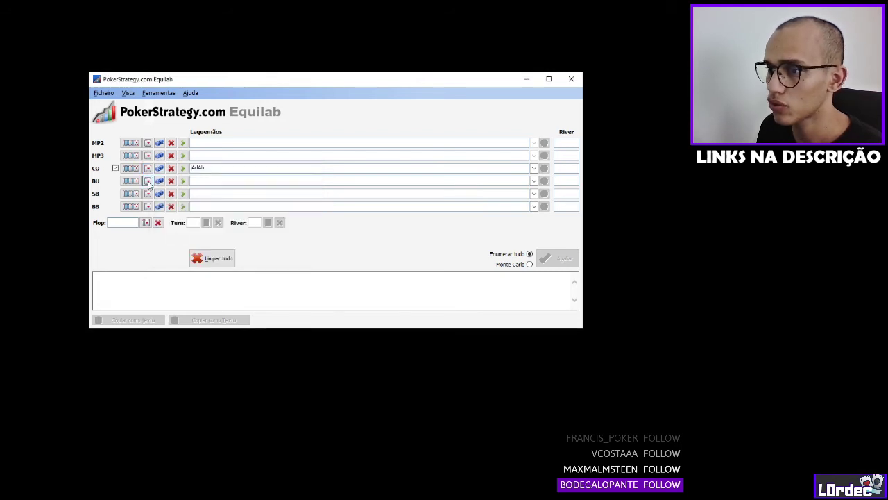
# Give the BU player the king of diamonds and king of hearts, and evaluate the equities.
pyautogui.click(149, 181)
pyautogui.click(175, 199)
pyautogui.click(176, 213)
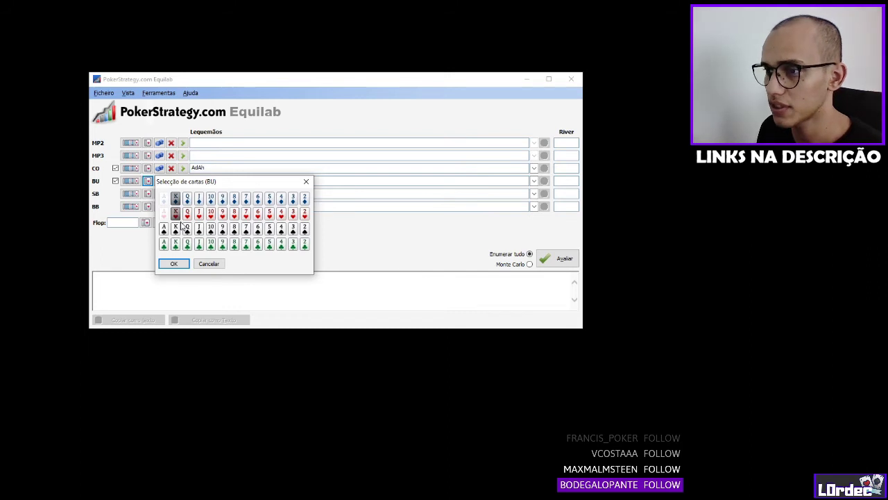
pyautogui.click(180, 266)
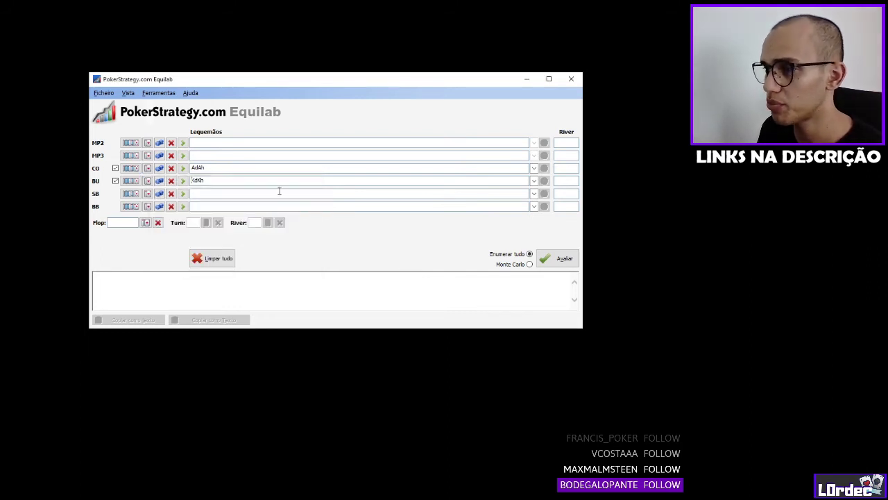
pyautogui.click(559, 259)
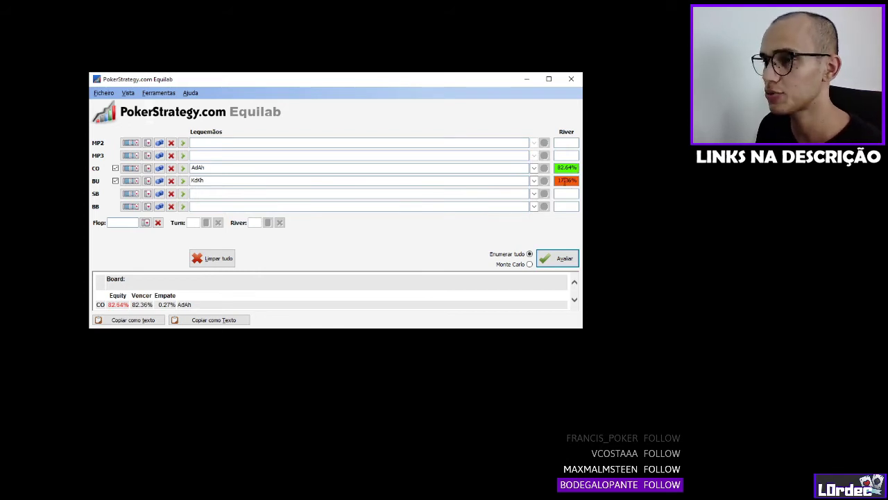
# Change the BU player's hand to the king of spades and king of clubs, and evaluate the equities again.
pyautogui.click(148, 180)
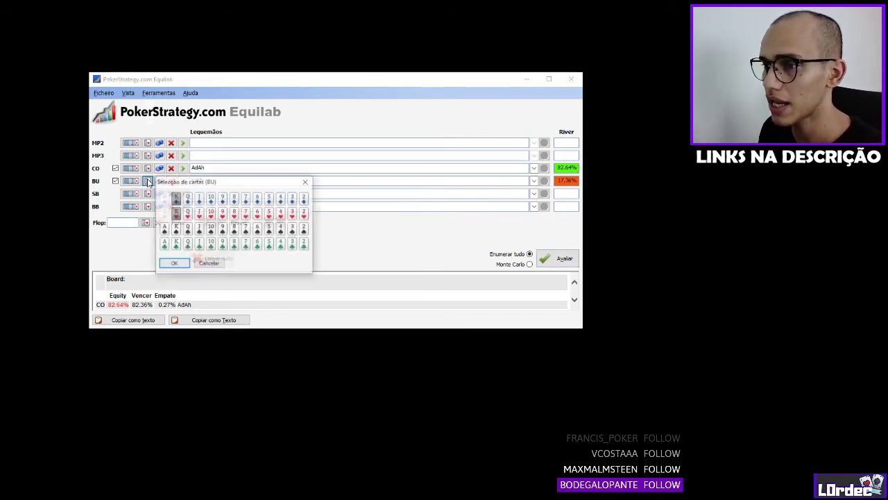
pyautogui.click(176, 243)
pyautogui.click(176, 229)
pyautogui.click(173, 264)
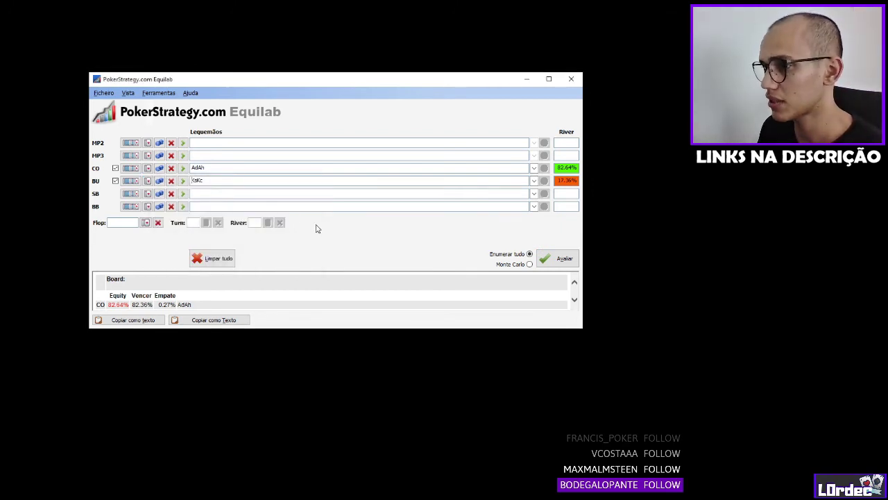
pyautogui.click(563, 261)
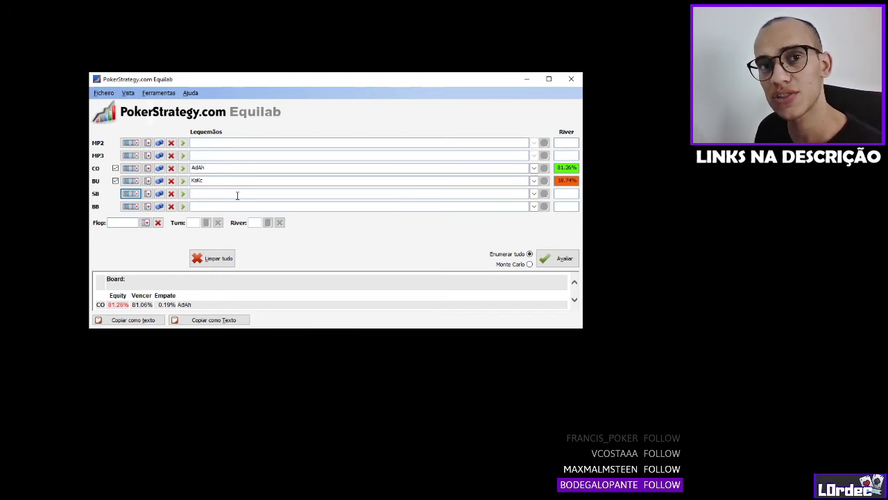
# Assign the seven of hearts and five of spades as the SB player's hand.
pyautogui.click(147, 193)
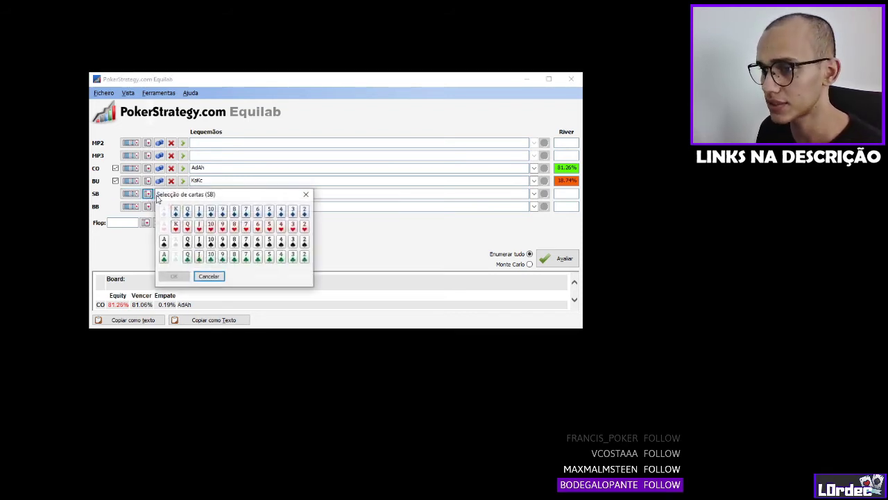
pyautogui.click(246, 229)
pyautogui.click(269, 242)
pyautogui.click(173, 276)
# Give the BB player the ten of clubs and two of spades, and evaluate the four-way equities.
pyautogui.click(147, 206)
pyautogui.click(304, 255)
pyautogui.click(211, 271)
pyautogui.click(174, 289)
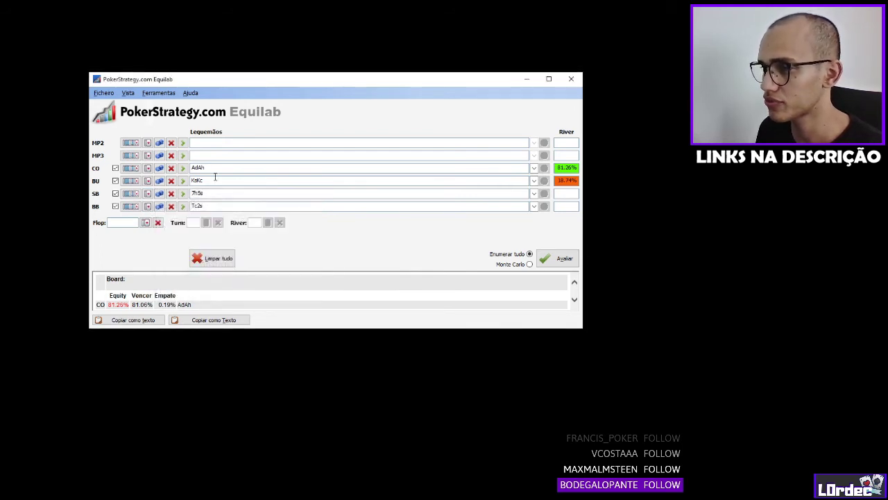
pyautogui.click(561, 258)
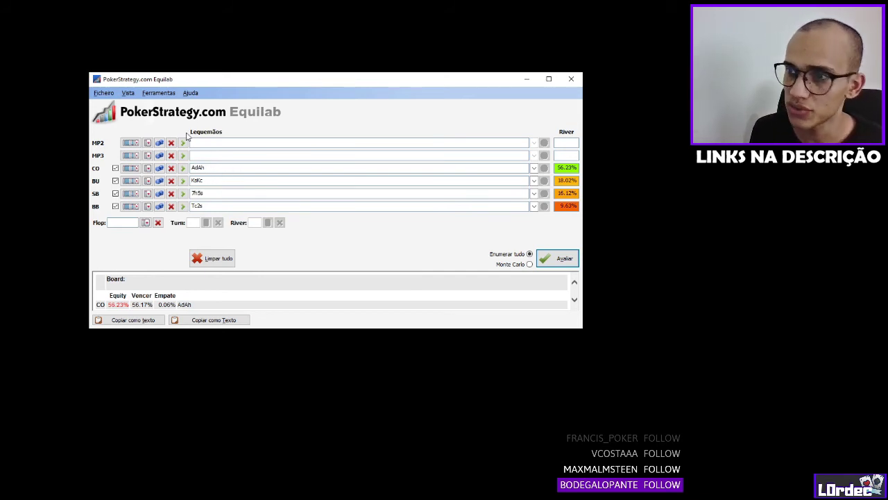
# Open the Equity Trainer with user-defined ranges and accept the Villain range 88+, ATs+, KQs, AQo+, KQo.
pyautogui.click(159, 96)
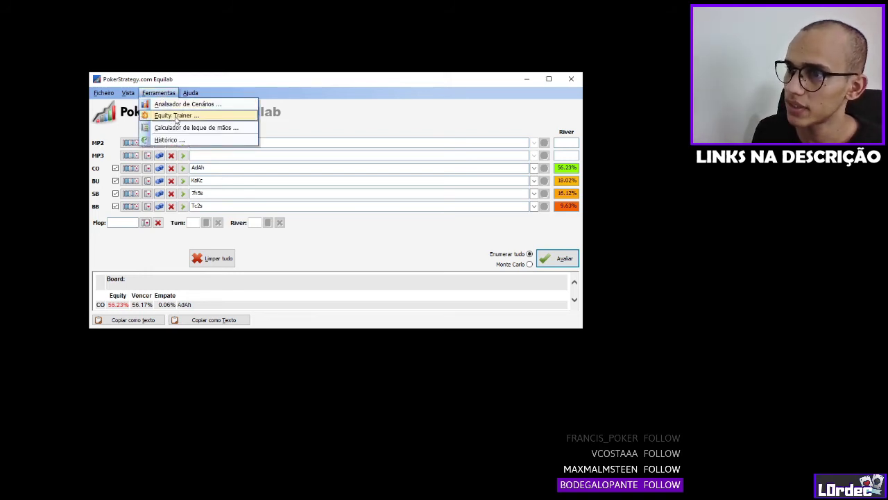
pyautogui.click(174, 116)
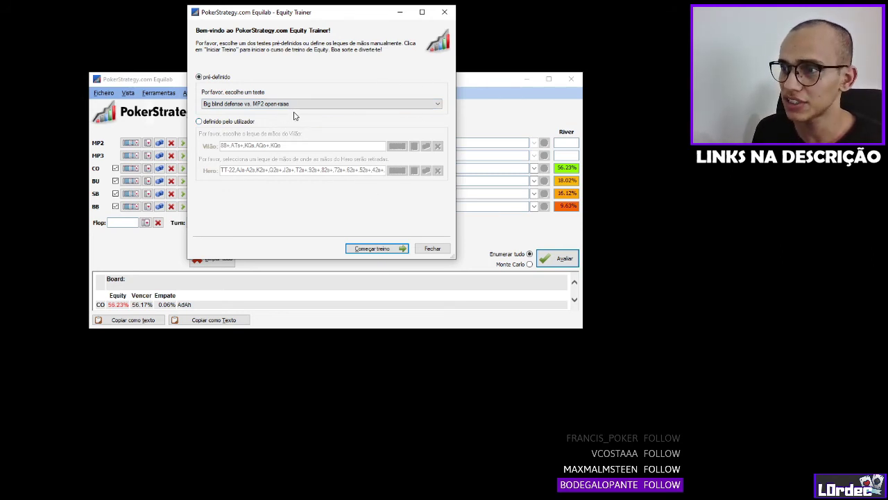
pyautogui.click(200, 123)
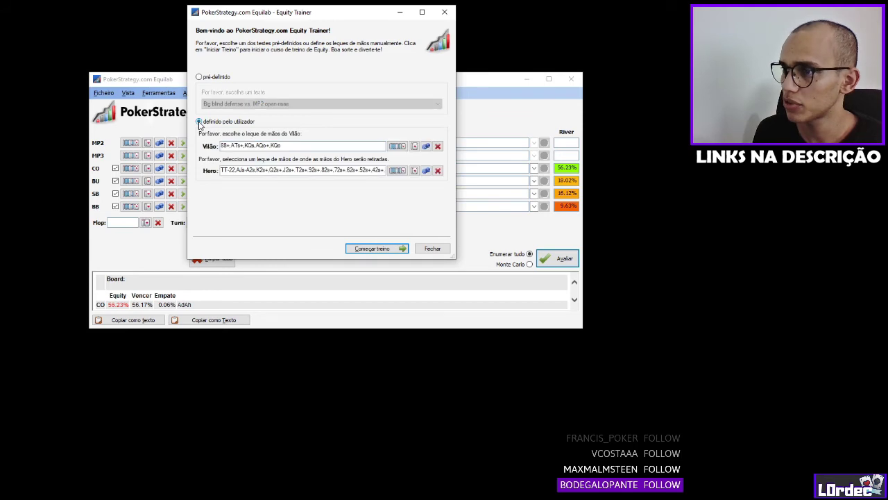
pyautogui.click(397, 145)
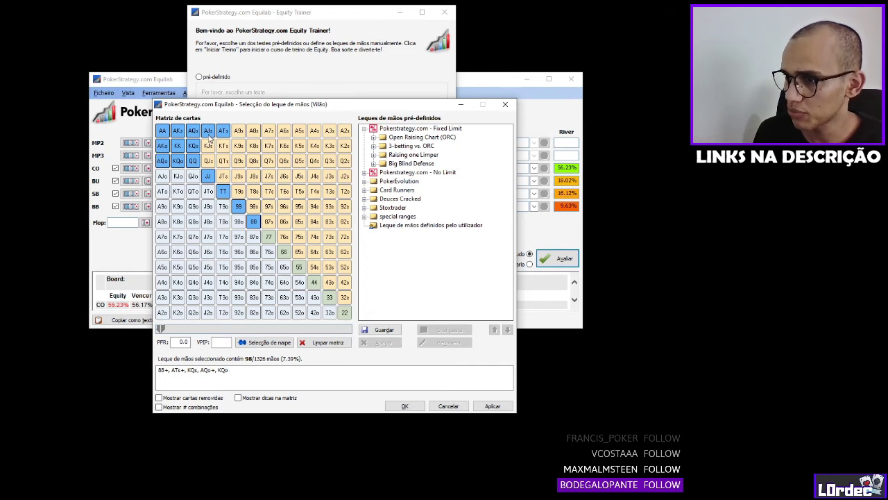
pyautogui.press('Return')
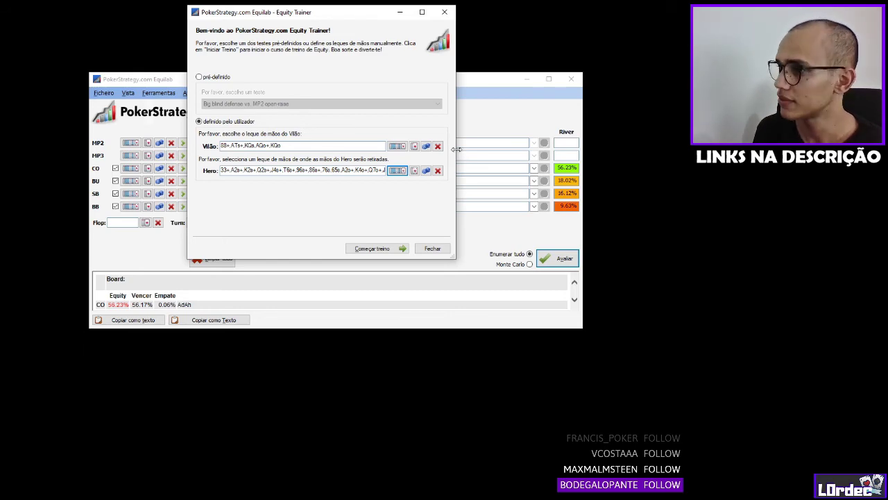
# Clear the Hero range and redefine it as all pairs, all suited hands, A2o+, KTo+, QTo+ and JTo.
pyautogui.click(437, 170)
pyautogui.click(397, 170)
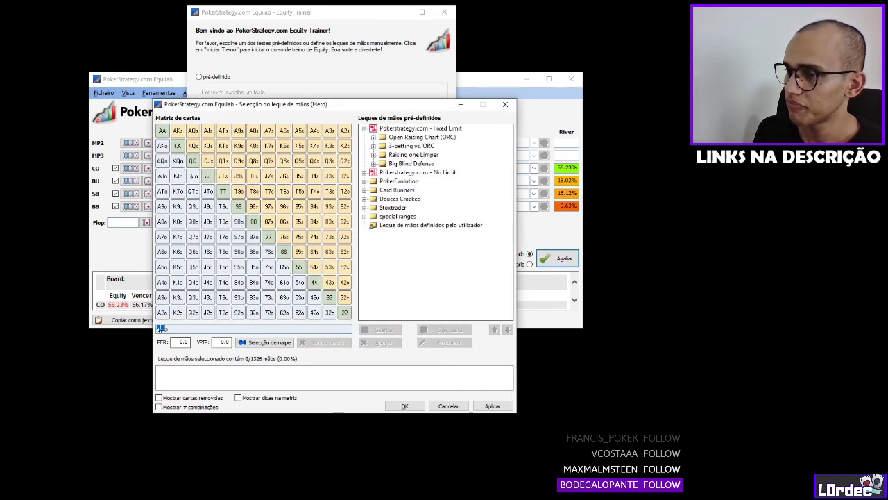
pyautogui.moveTo(161, 329); pyautogui.dragTo(263, 333)
pyautogui.click(344, 312)
pyautogui.click(345, 297)
pyautogui.moveTo(345, 297)
pyautogui.mouseDown()
pyautogui.moveTo(345, 175)
pyautogui.moveTo(330, 229)
pyautogui.moveTo(330, 283)
pyautogui.moveTo(310, 193)
pyautogui.mouseUp()
pyautogui.click(300, 221)
pyautogui.moveTo(221, 240)
pyautogui.mouseDown()
pyautogui.moveTo(179, 241)
pyautogui.moveTo(179, 270)
pyautogui.moveTo(193, 252)
pyautogui.moveTo(182, 220)
pyautogui.moveTo(243, 222)
pyautogui.moveTo(223, 208)
pyautogui.moveTo(179, 208)
pyautogui.moveTo(220, 211)
pyautogui.mouseUp()
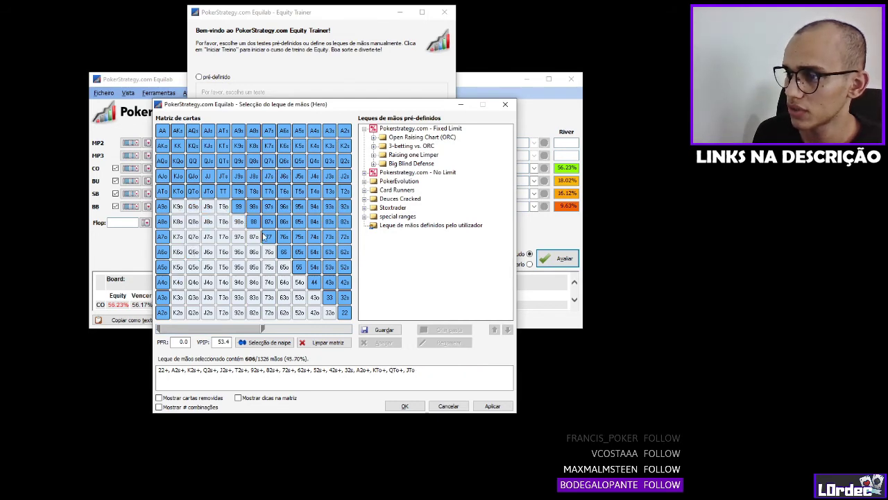
pyautogui.click(405, 407)
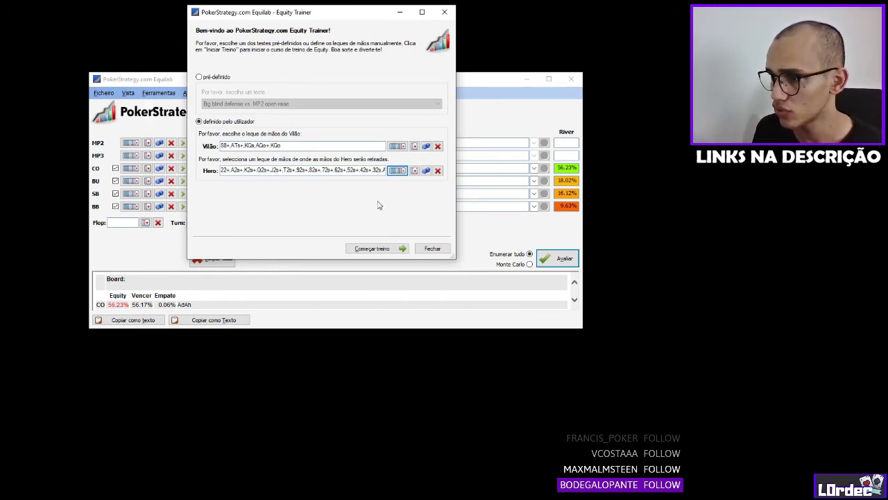
# Start the training, estimate 80% equity for the first question and reveal the actual equity.
pyautogui.click(390, 252)
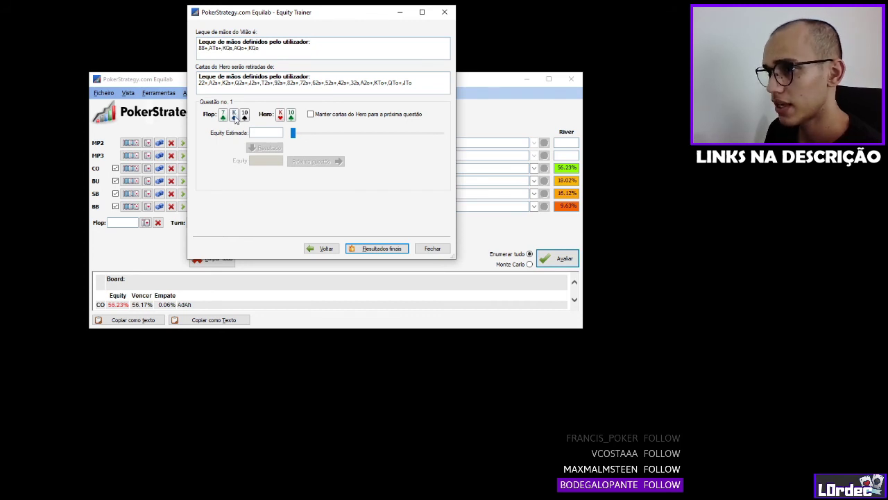
pyautogui.click(273, 132)
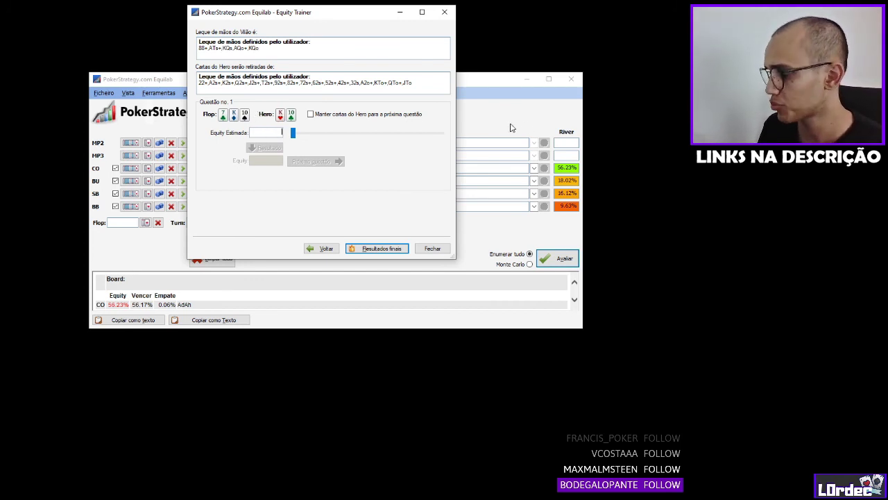
pyautogui.write('80')
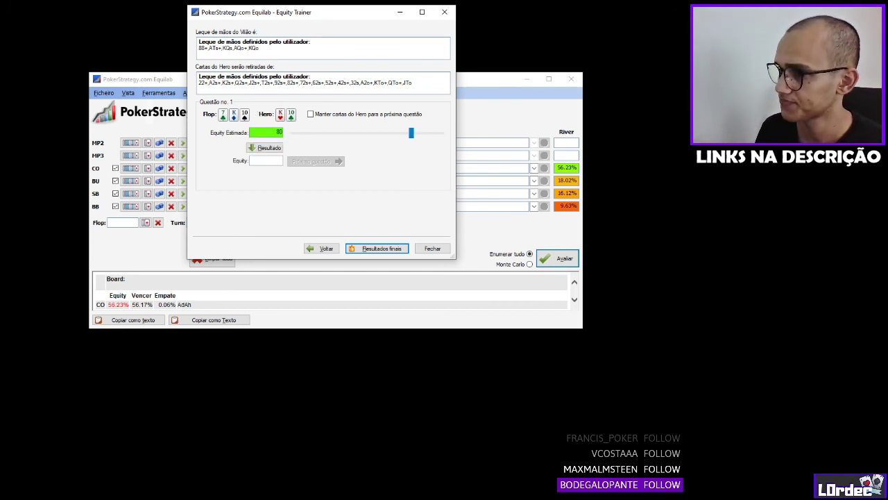
pyautogui.click(277, 150)
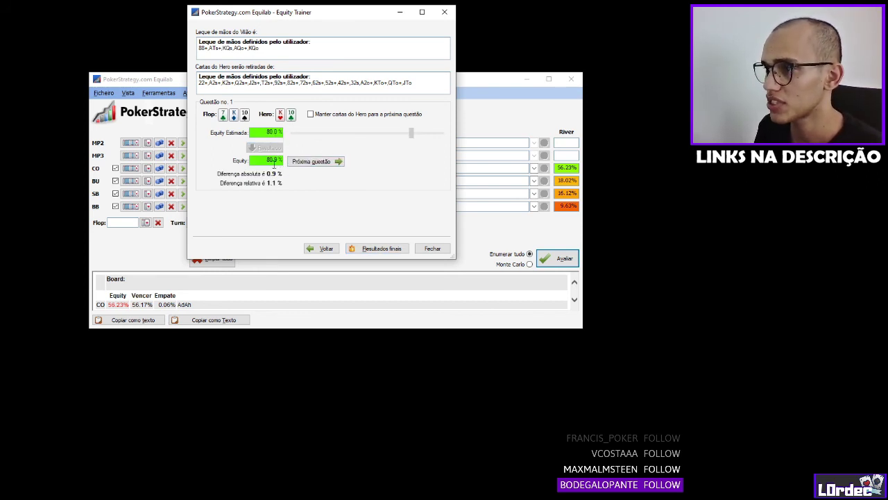
# Go to the second question, check an estimate of 20% equity against the actual value, and show the final training results.
pyautogui.click(328, 162)
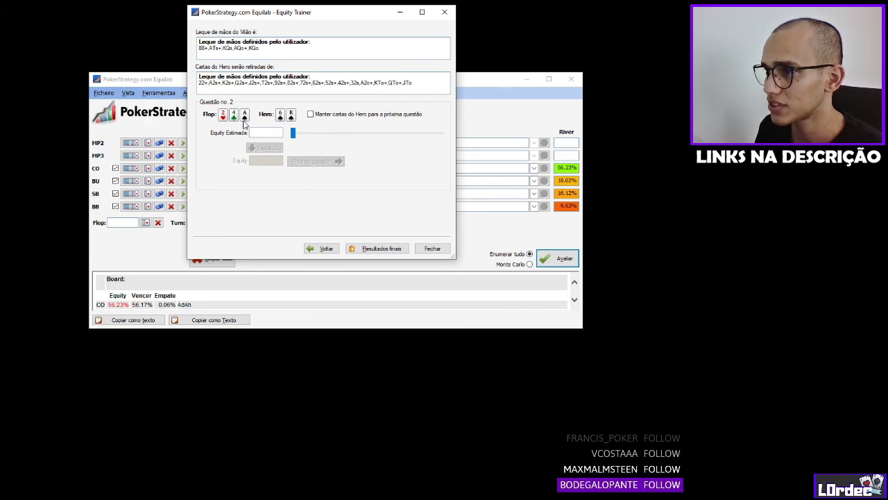
pyautogui.click(272, 132)
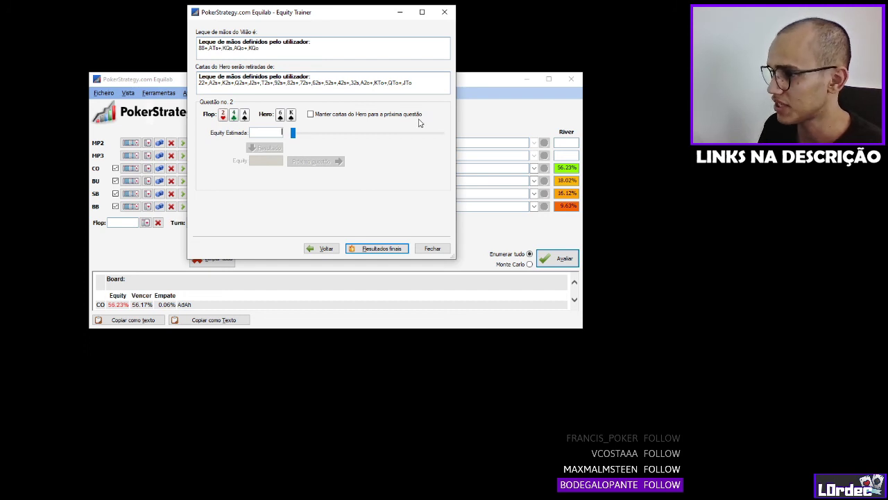
pyautogui.write('20')
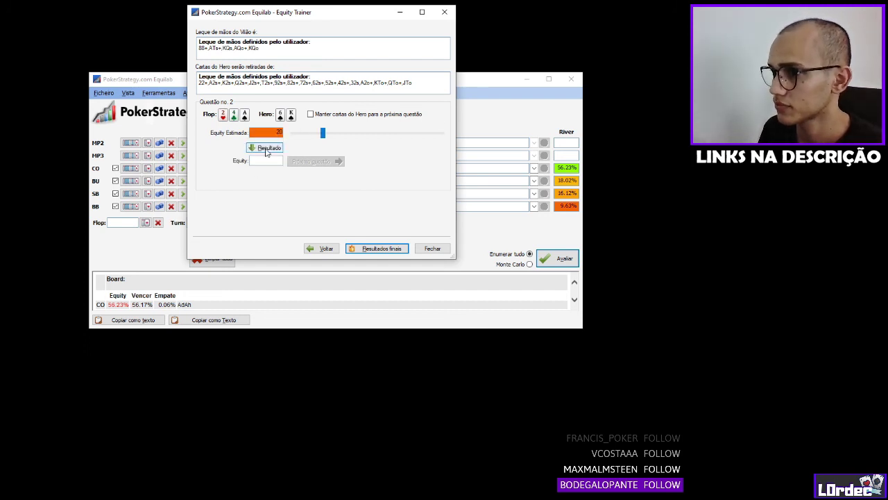
pyautogui.click(265, 148)
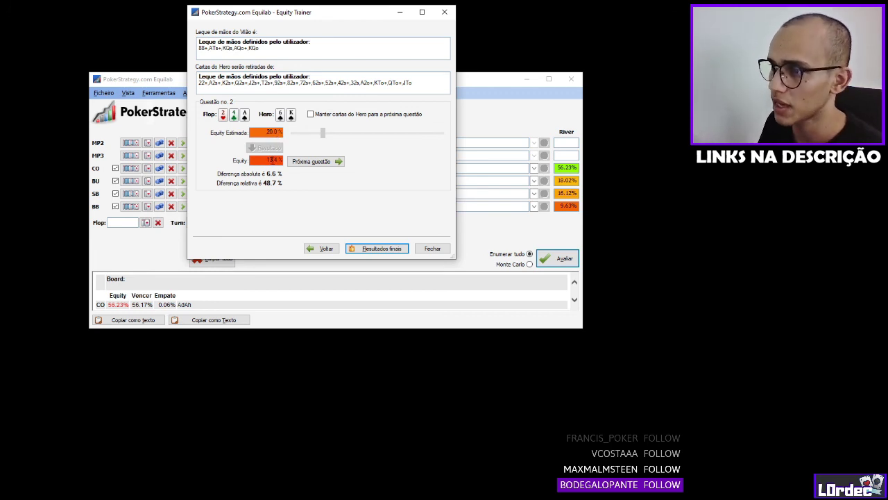
pyautogui.click(382, 249)
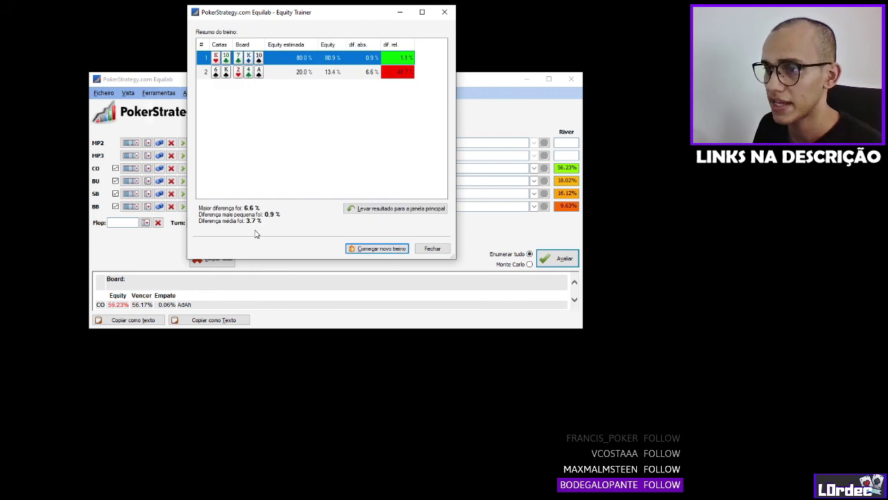